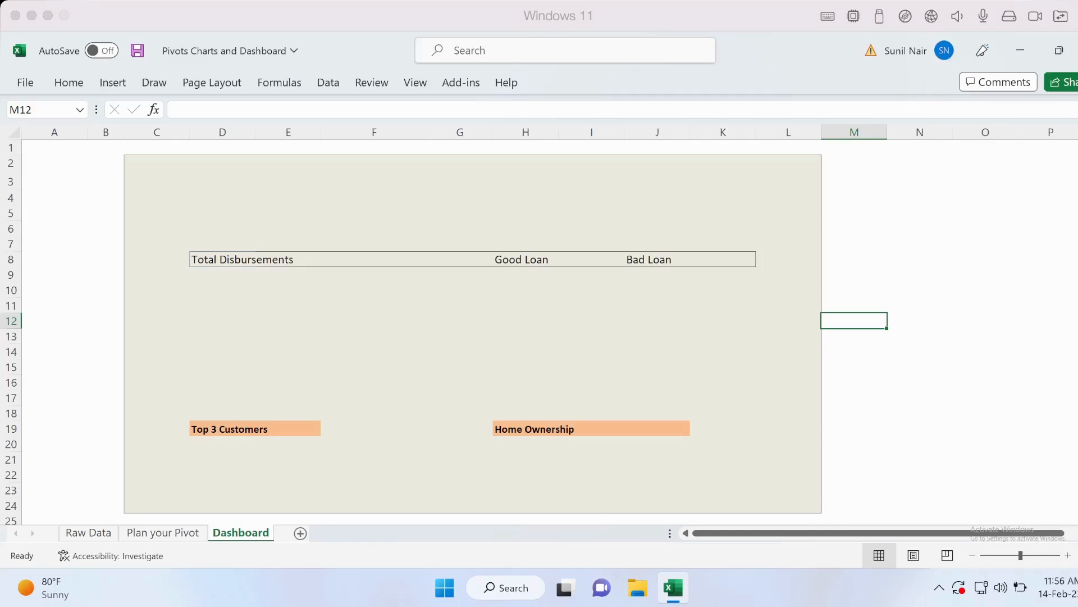
Examine the dashboard sheet's sections and the Raw Data loan table columns
{"action": "left_click", "coordinate": [223, 198]}
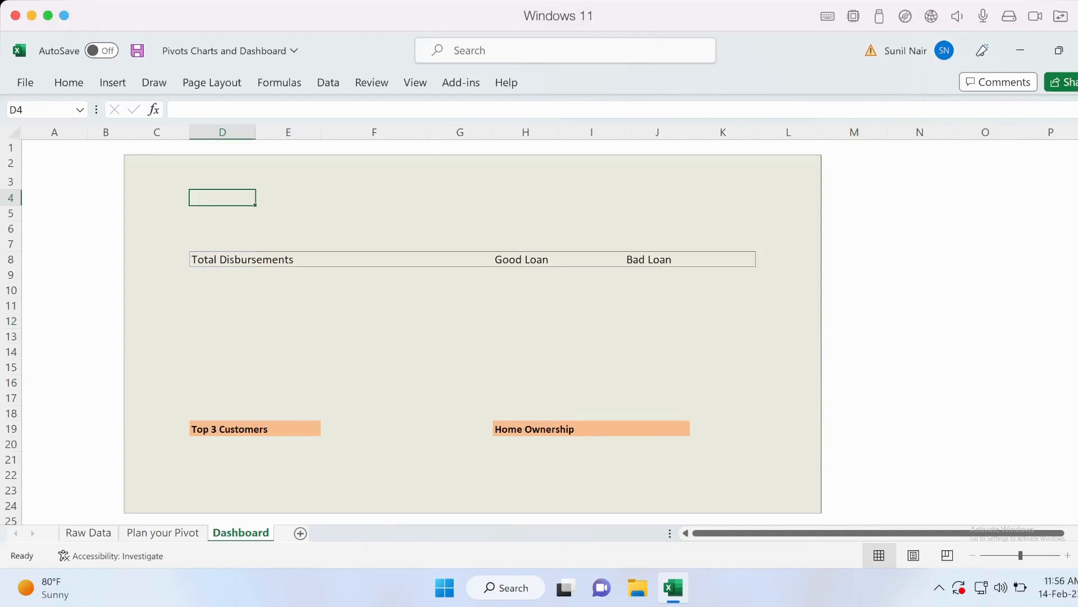
{"action": "left_click", "coordinate": [157, 163]}
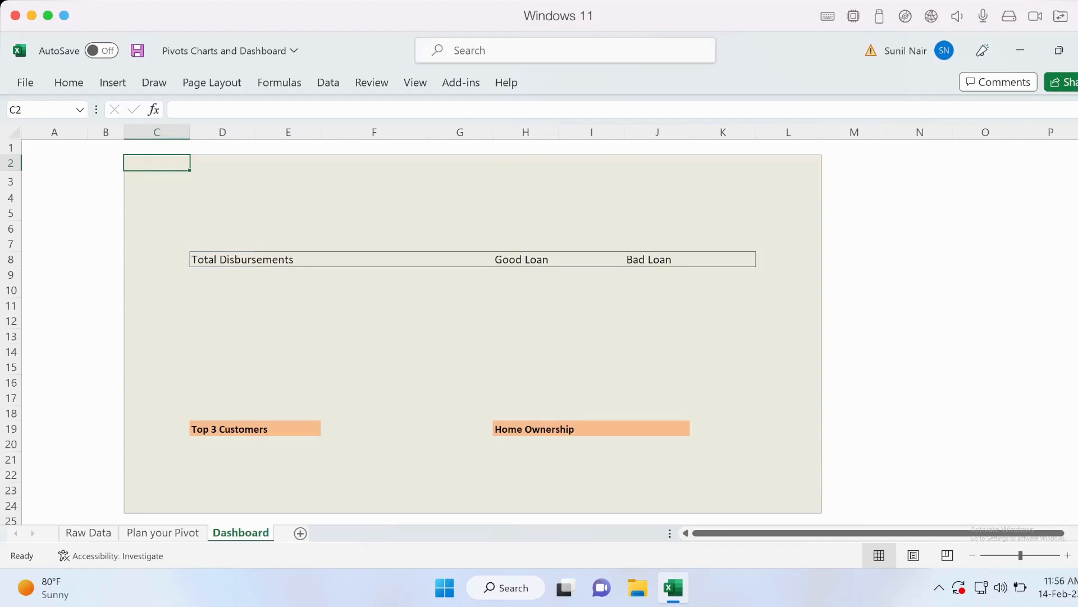
{"action": "left_click", "coordinate": [222, 260]}
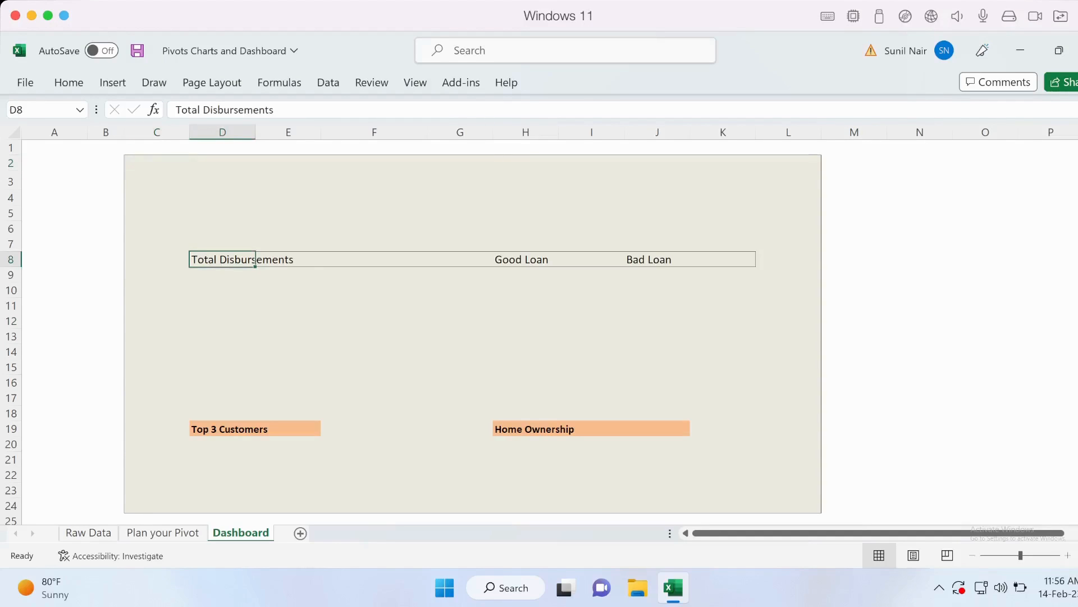
{"action": "key", "text": "Right"}
{"action": "key", "text": "Right"}
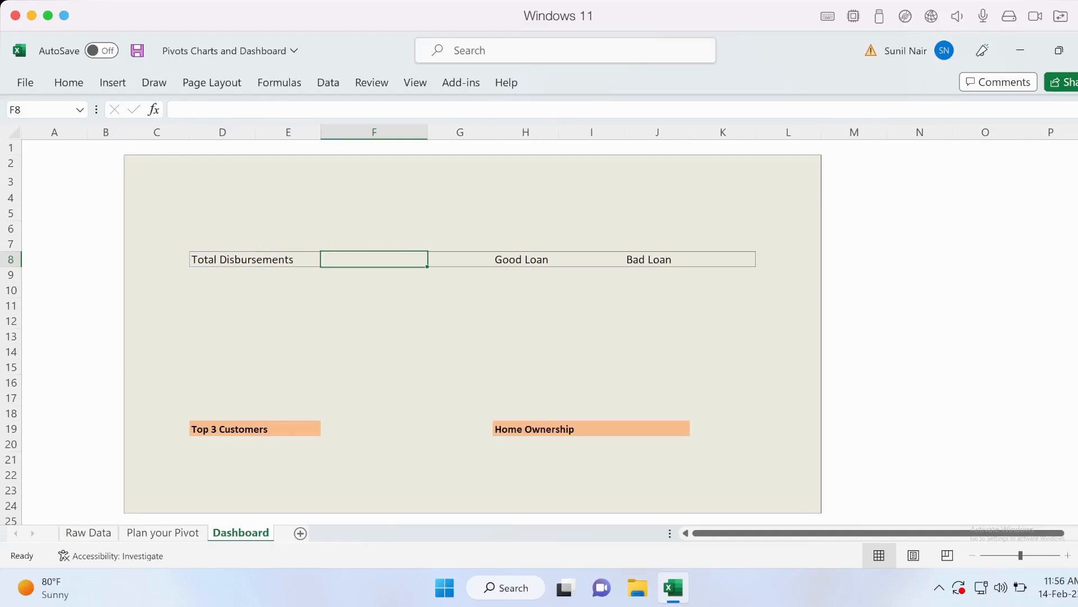
{"action": "key", "text": "Left"}
{"action": "key", "text": "Left"}
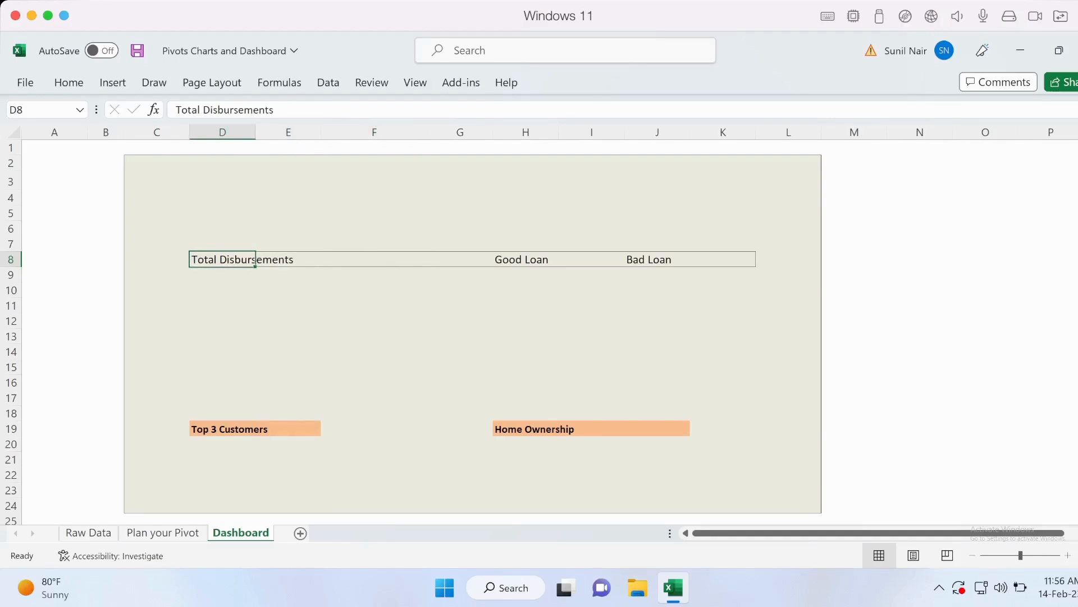
{"action": "key", "text": "Right"}
{"action": "key", "text": "Right"}
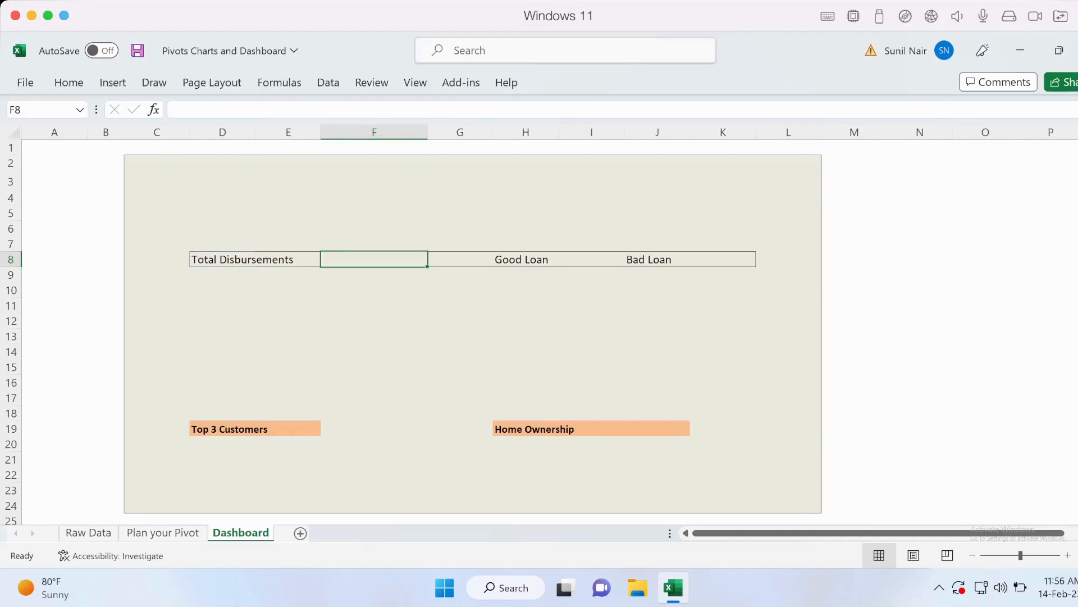
{"action": "key", "text": "Right"}
{"action": "key", "text": "Right"}
{"action": "key", "text": "Right"}
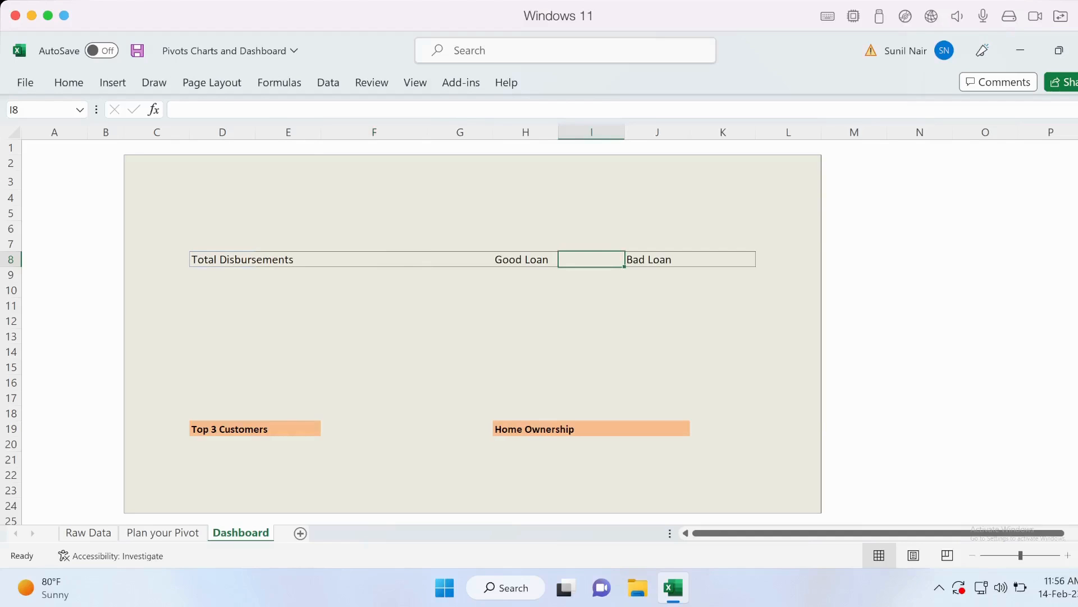
{"action": "key", "text": "Right"}
{"action": "key", "text": "Right"}
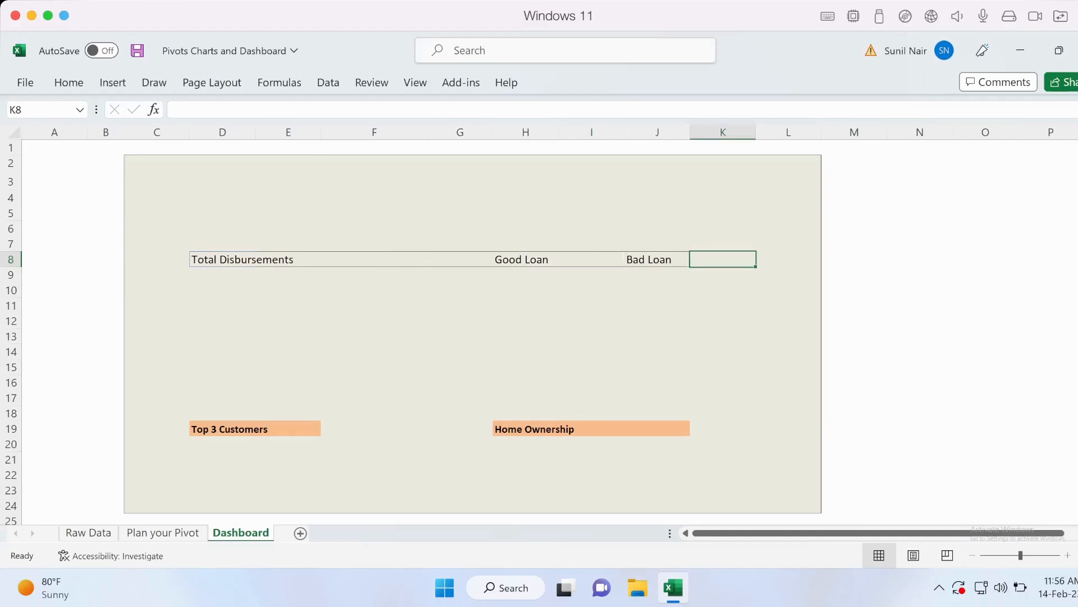
{"action": "left_click", "coordinate": [222, 444]}
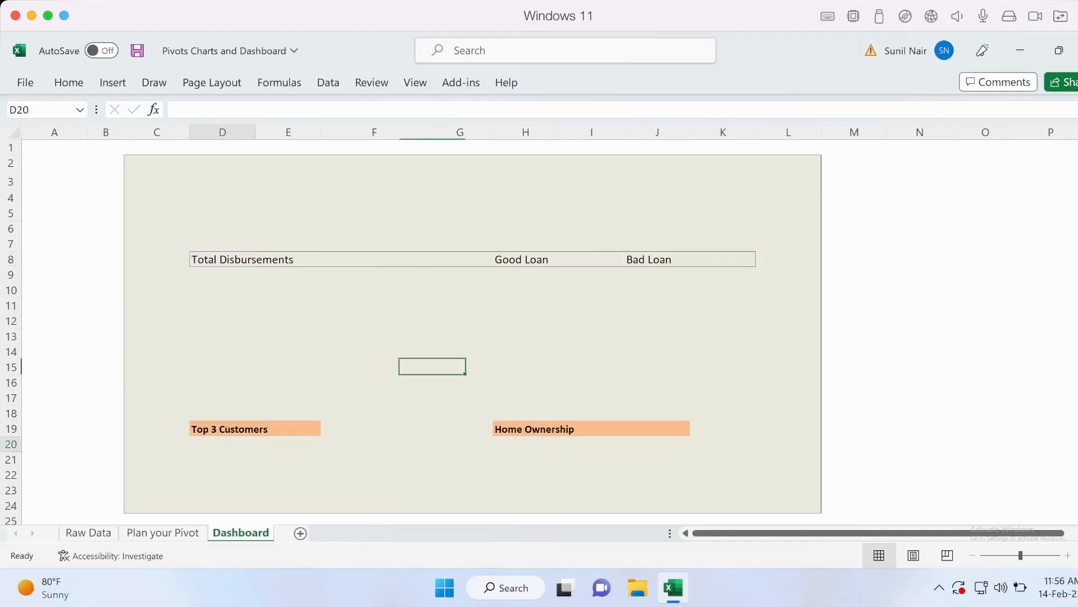
{"action": "key", "text": "Down"}
{"action": "key", "text": "Right"}
{"action": "key", "text": "Right"}
{"action": "key", "text": "Right"}
{"action": "key", "text": "Right"}
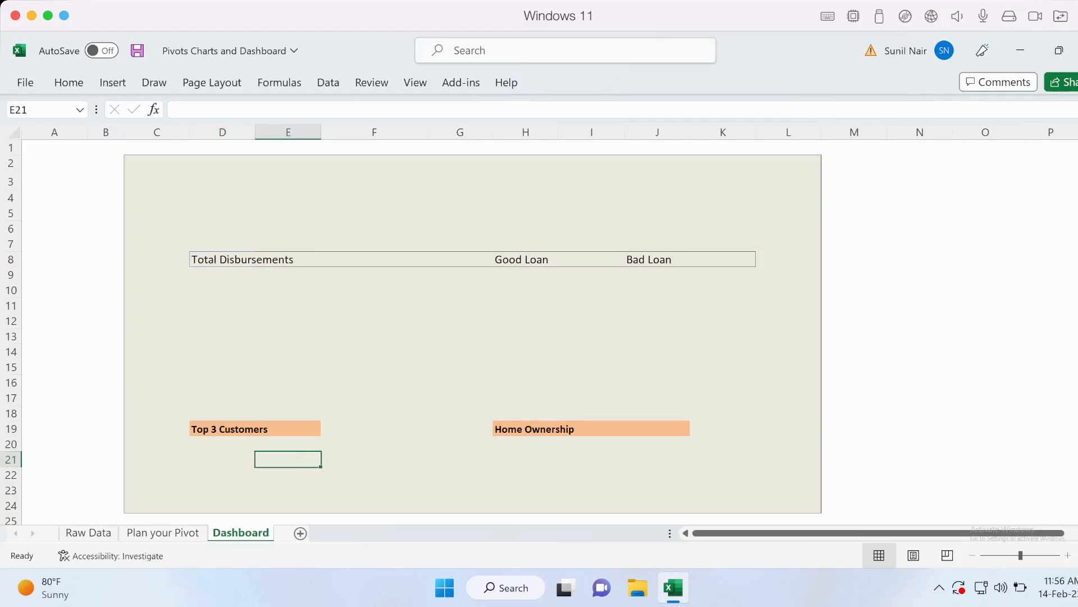
{"action": "key", "text": "Up"}
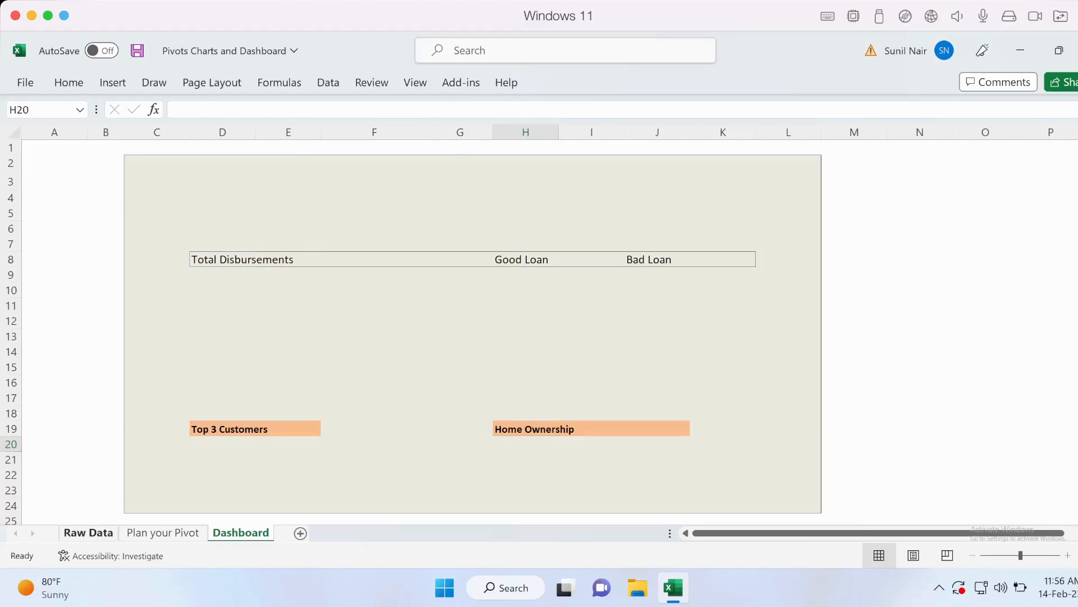
{"action": "left_click", "coordinate": [88, 532]}
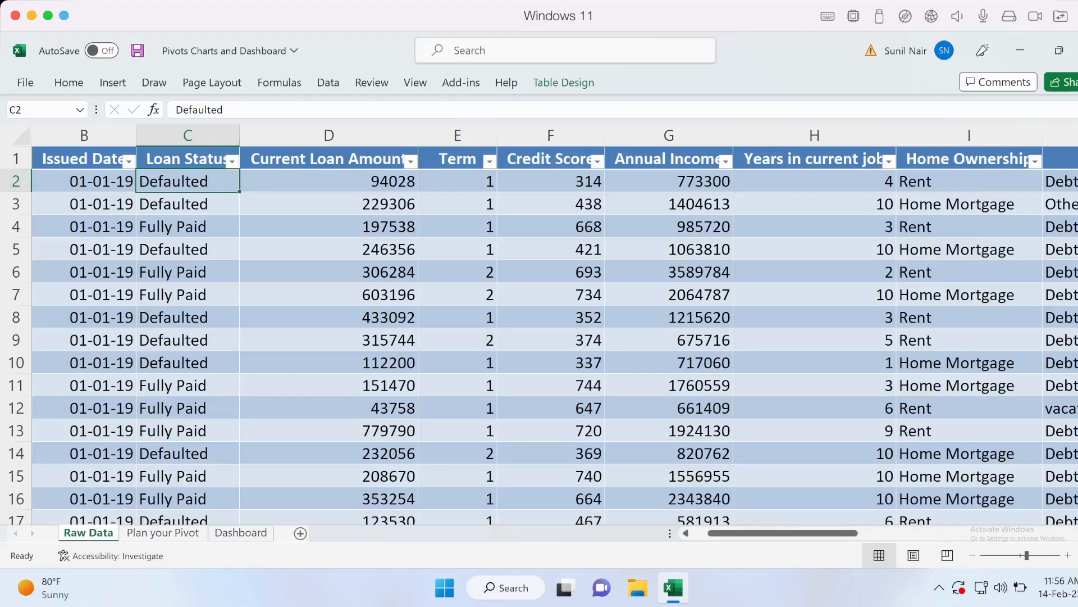
{"action": "key", "text": "Down"}
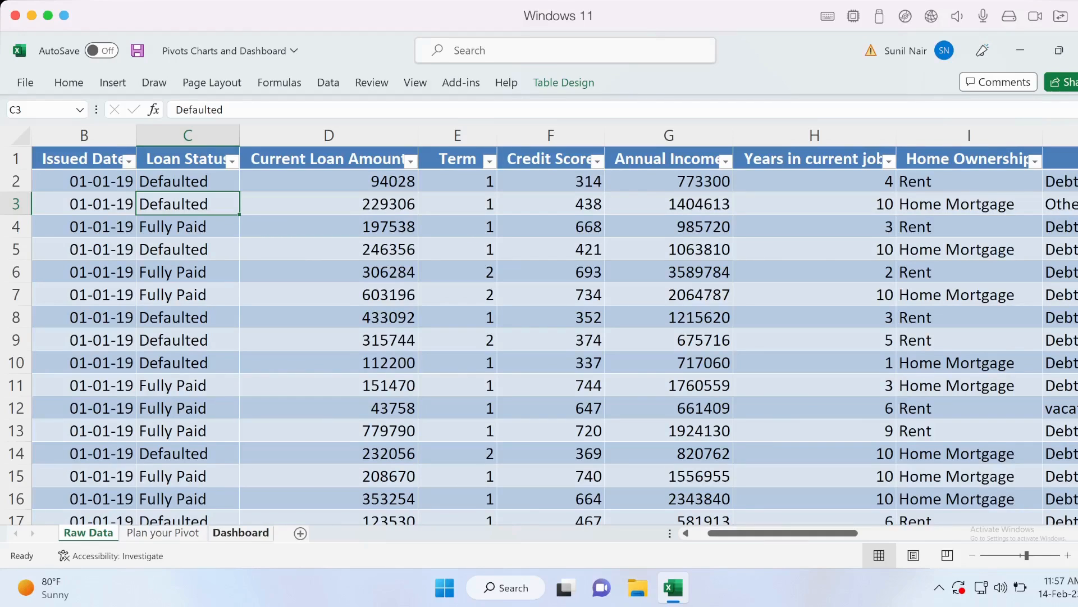
{"action": "left_click", "coordinate": [241, 532]}
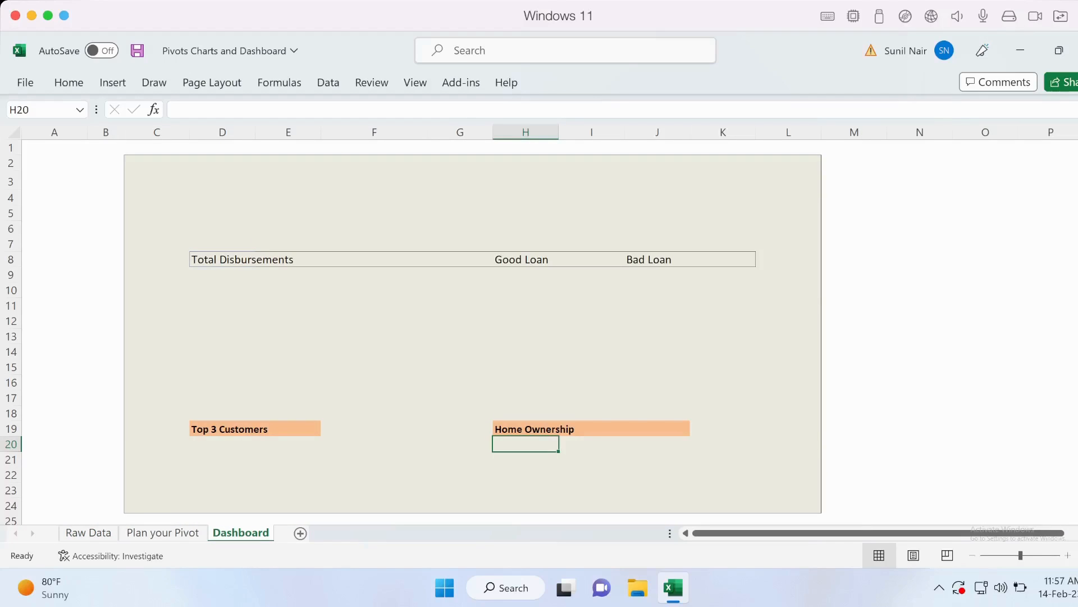
{"action": "left_click", "coordinate": [223, 228]}
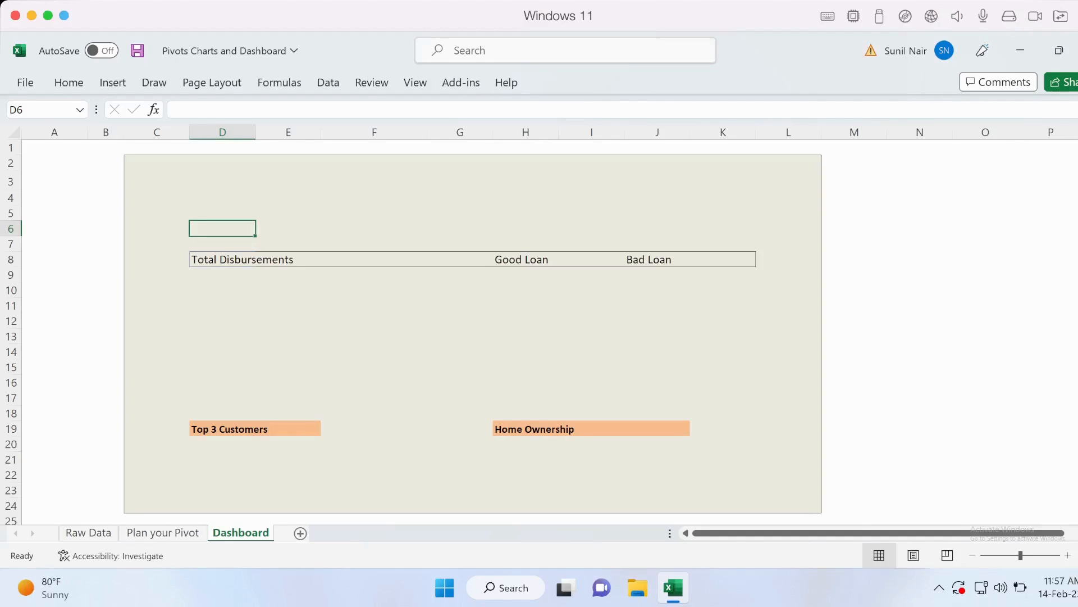
Create a PivotTable from the Loans table of the Raw Data sheet on a new worksheet
{"action": "left_click", "coordinate": [89, 532]}
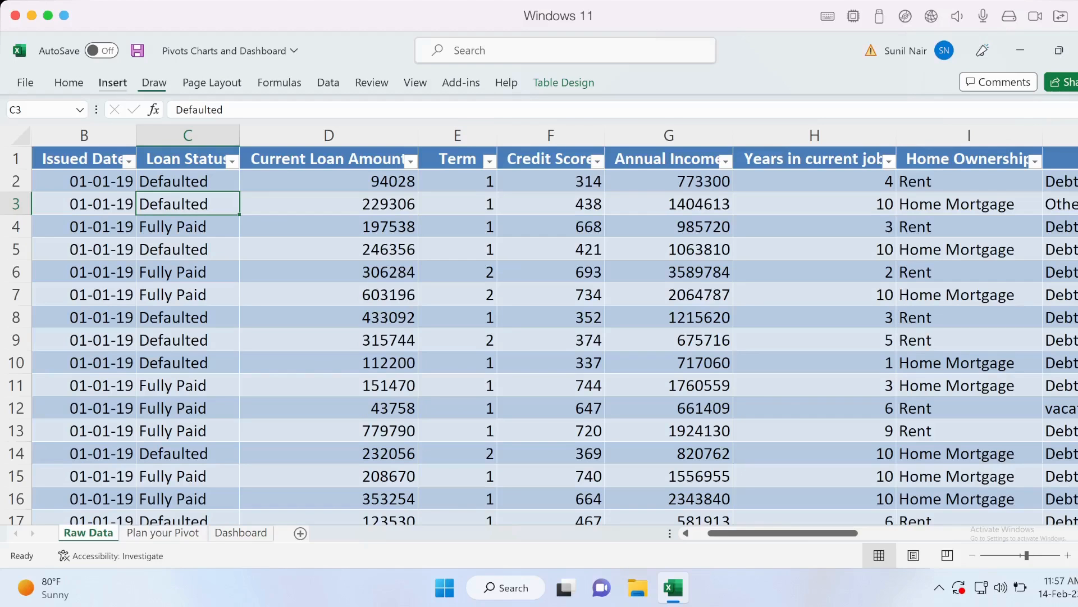
{"action": "left_click", "coordinate": [112, 82]}
{"action": "left_click", "coordinate": [36, 116]}
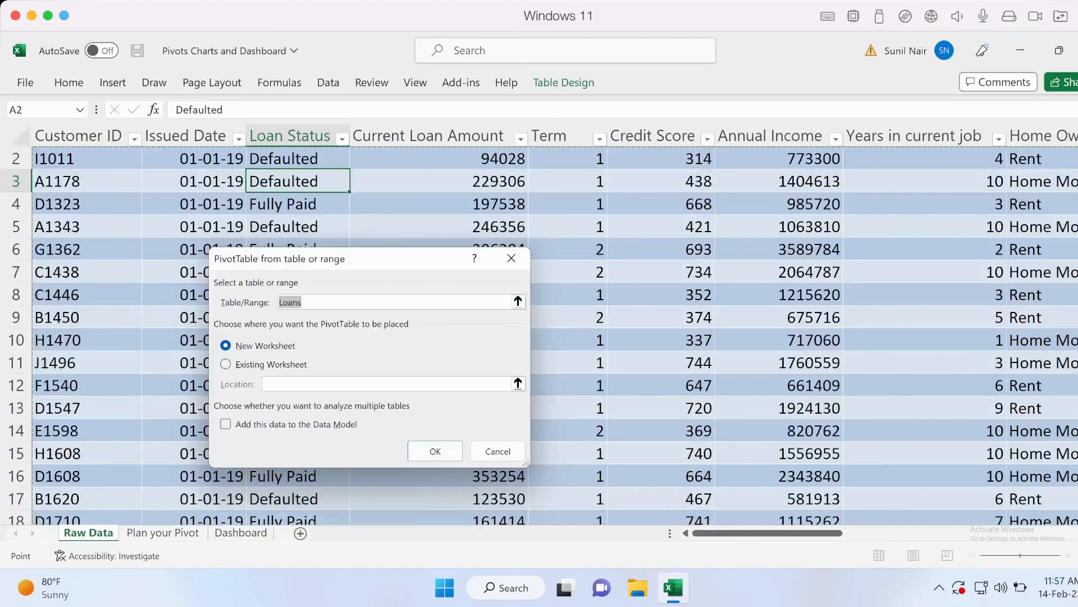
{"action": "left_click", "coordinate": [436, 451]}
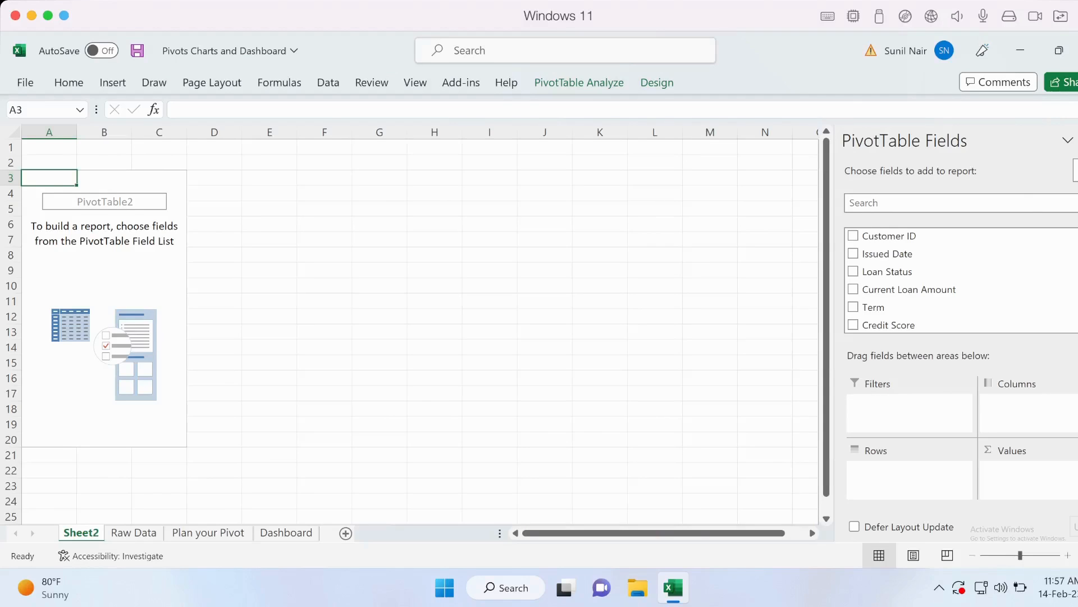
Add Issued Date to the pivot rows and Customer ID to the values as a count
{"action": "left_click_drag", "start_coordinate": [887, 254], "coordinate": [909, 478]}
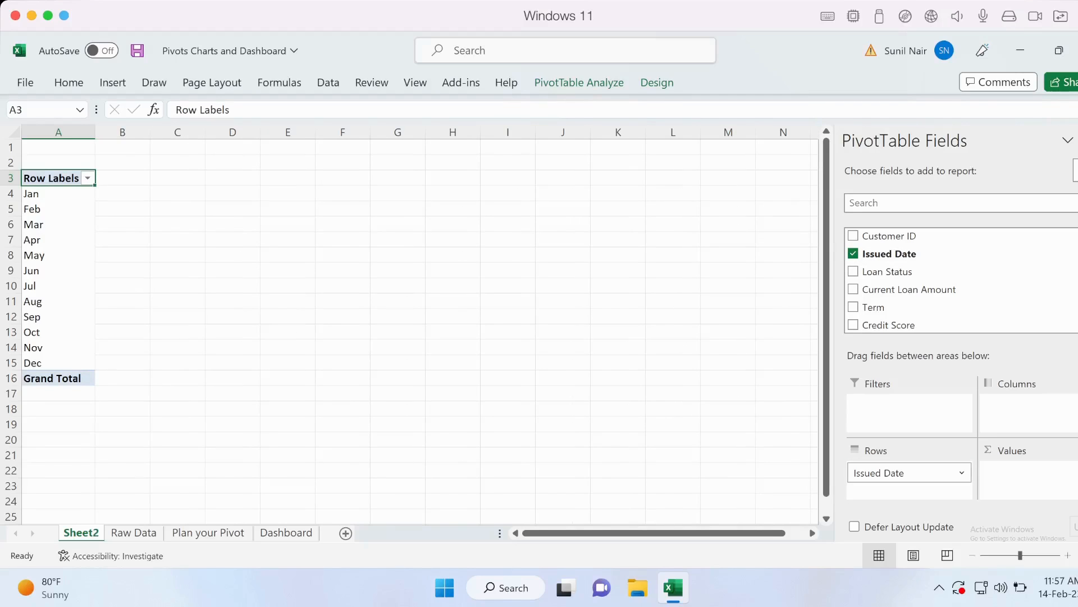
{"action": "left_click_drag", "start_coordinate": [889, 236], "coordinate": [1008, 494]}
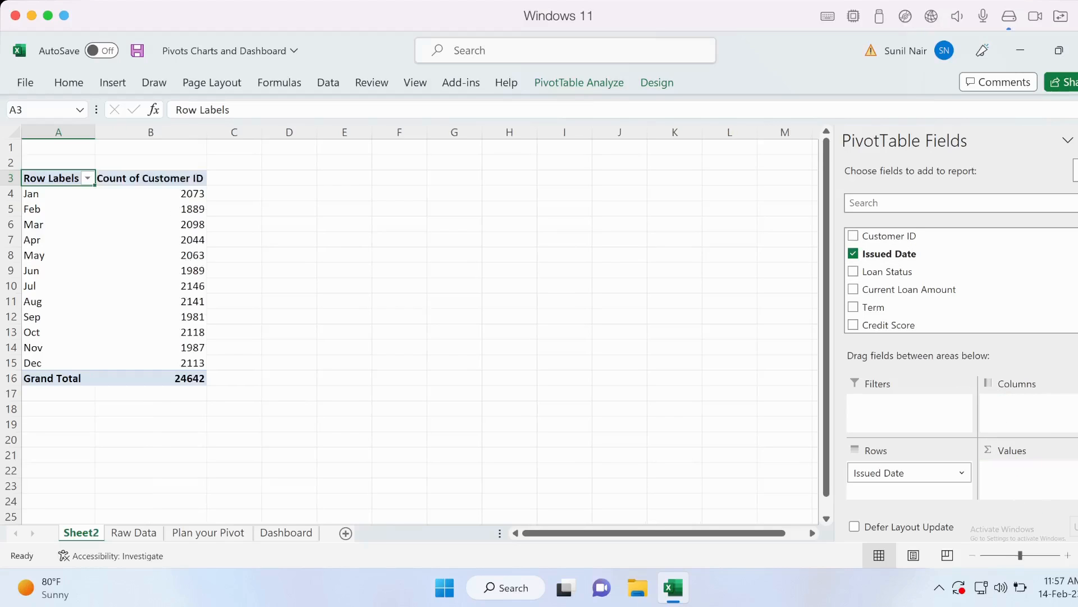
Insert a slicer for the Issued Date field of the PivotTable
{"action": "left_click", "coordinate": [174, 193]}
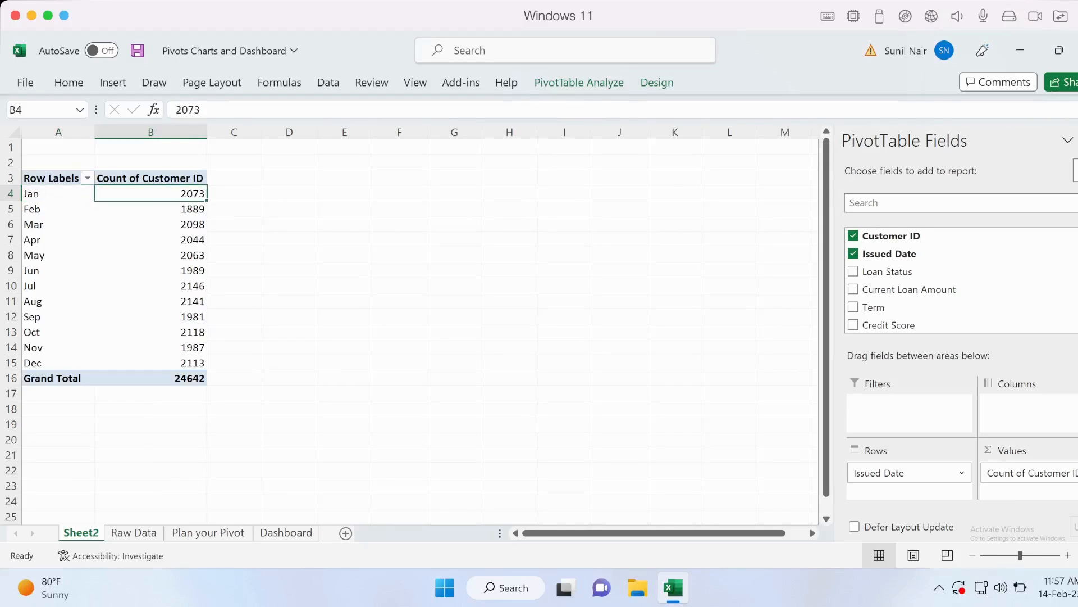
{"action": "left_click", "coordinate": [59, 193]}
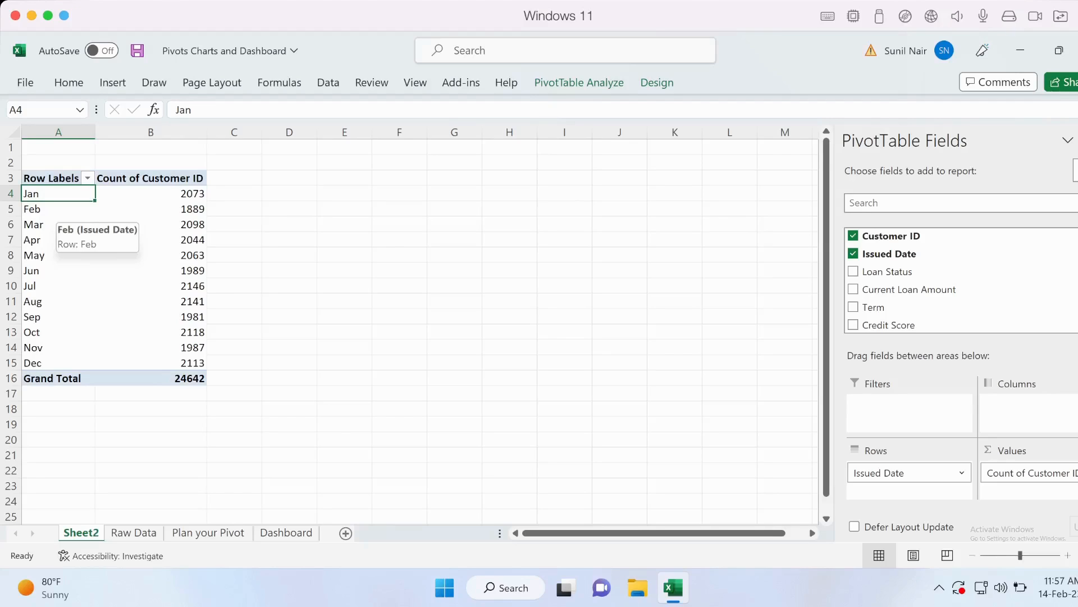
{"action": "left_click", "coordinate": [113, 83]}
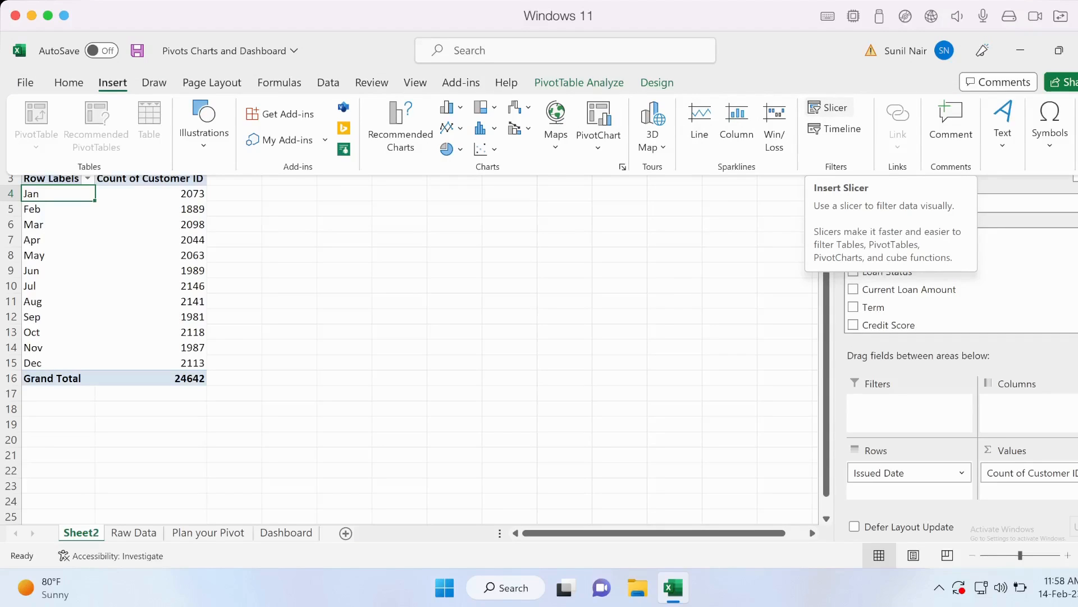
{"action": "left_click", "coordinate": [829, 108]}
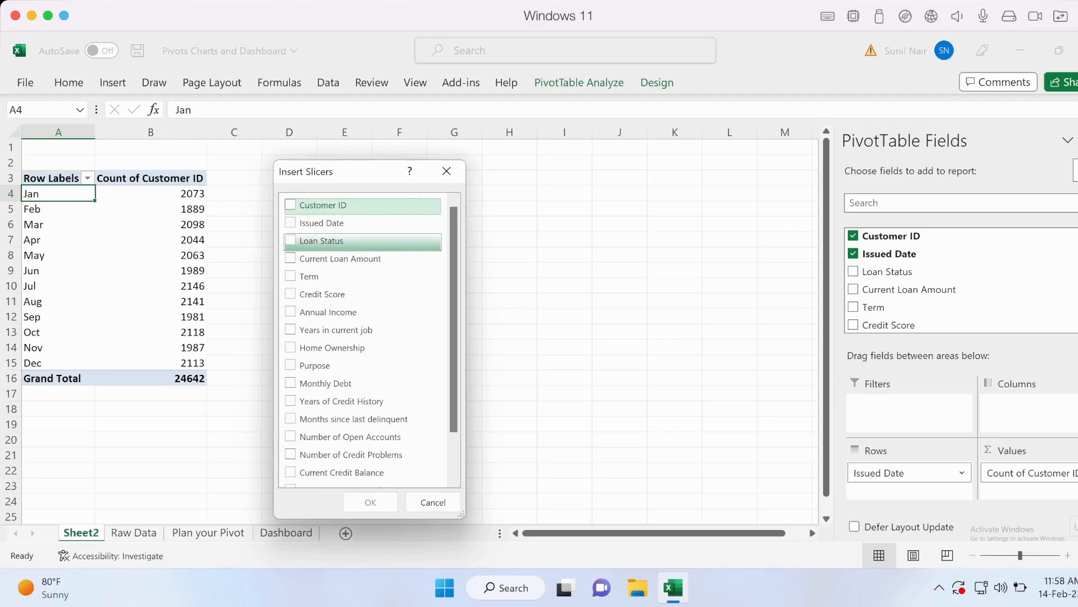
{"action": "left_click", "coordinate": [315, 223]}
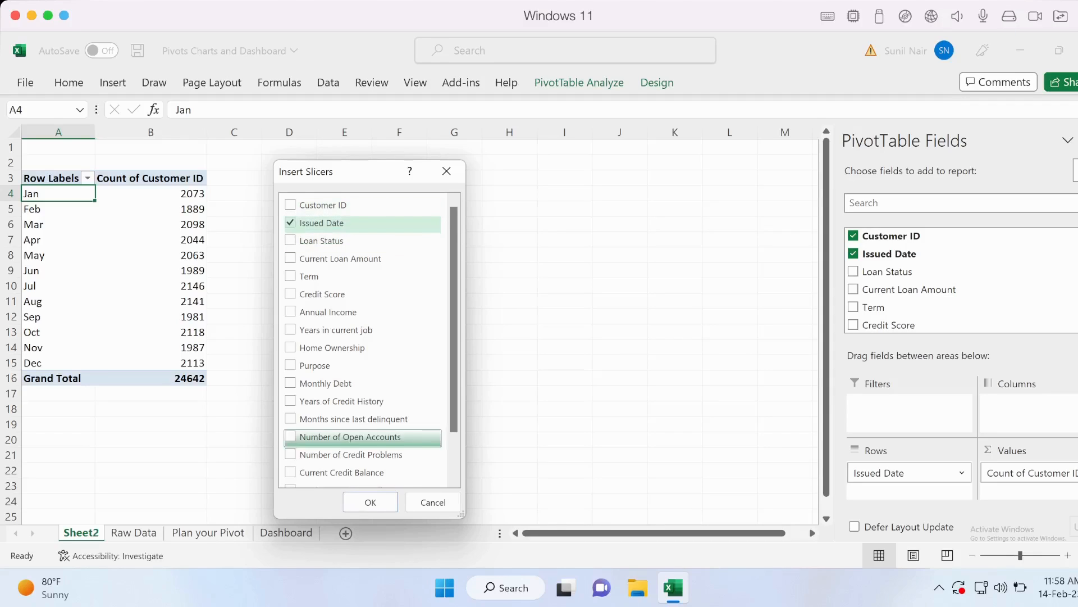
{"action": "key", "text": "Return"}
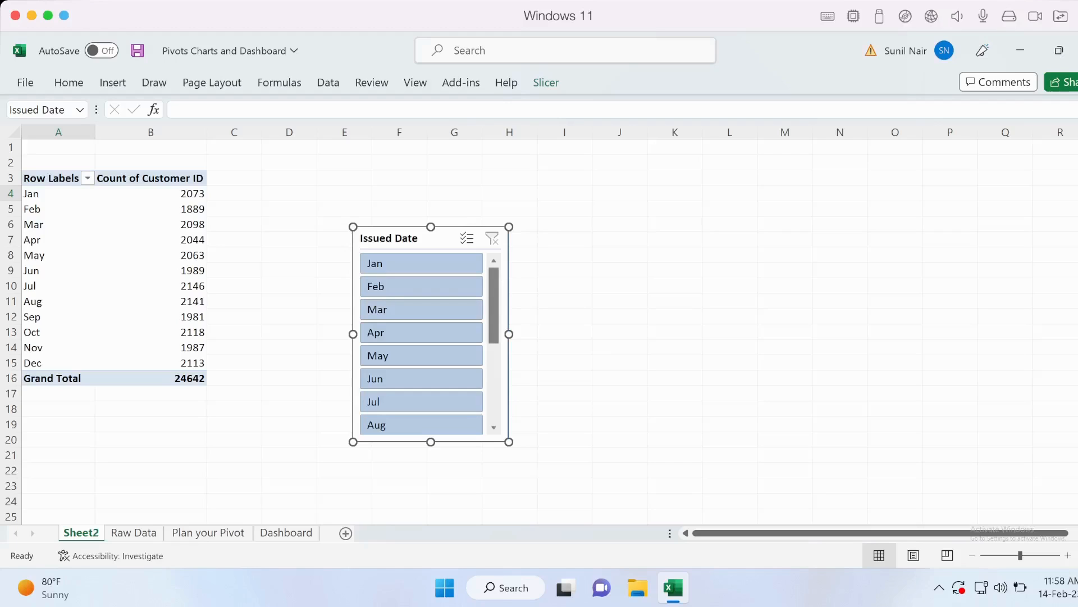
{"action": "scroll", "coordinate": [422, 345], "scroll_direction": "down", "scroll_amount": 4}
{"action": "scroll", "coordinate": [422, 309], "scroll_direction": "up", "scroll_amount": 4}
{"action": "left_click", "coordinate": [26, 209]}
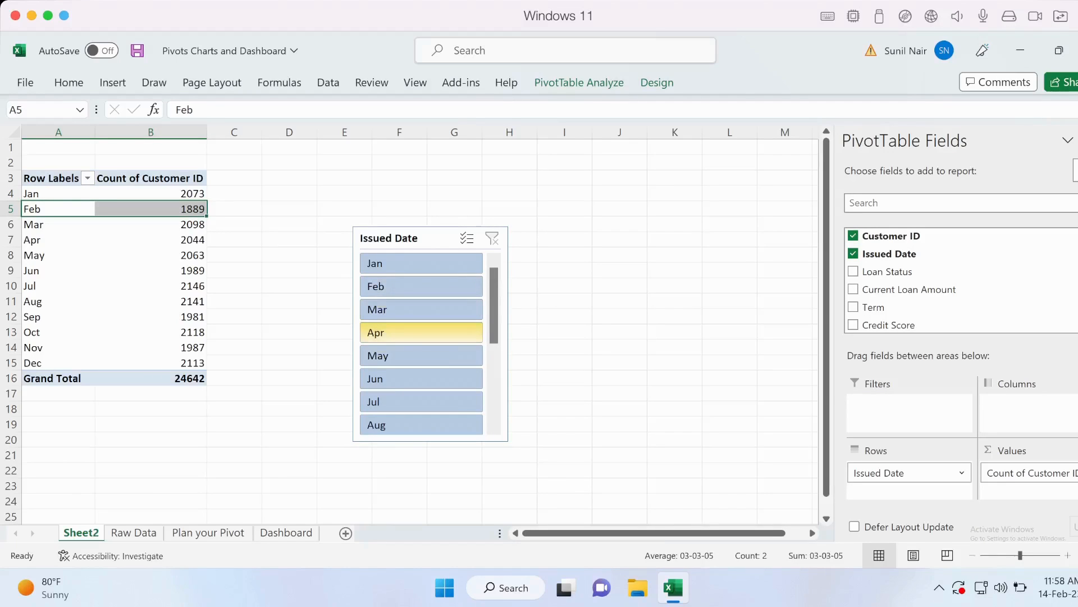
{"action": "left_click", "coordinate": [25, 240]}
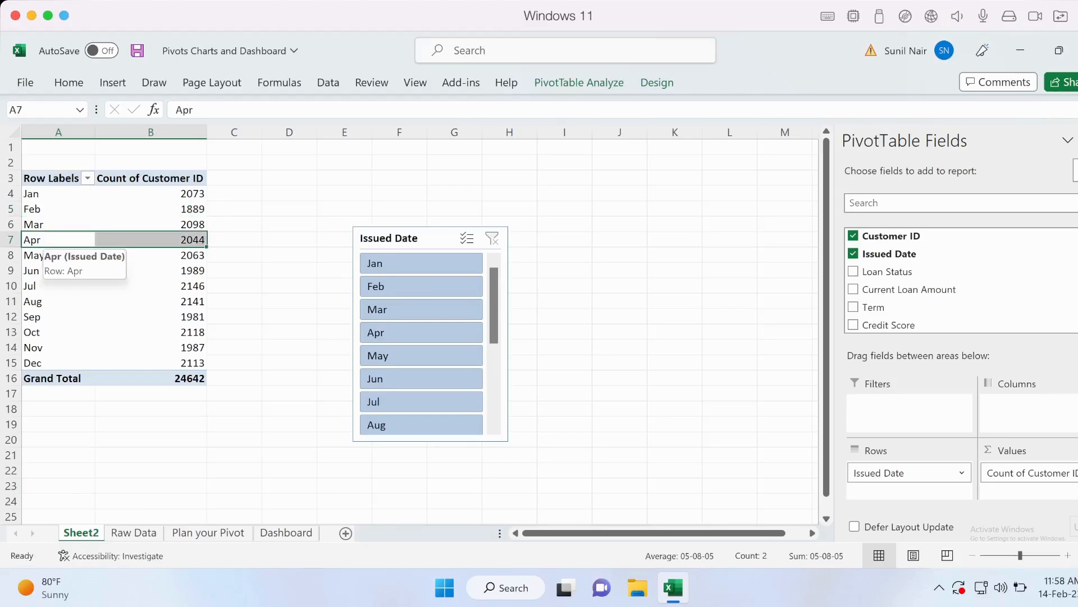
{"action": "right_click", "coordinate": [49, 240]}
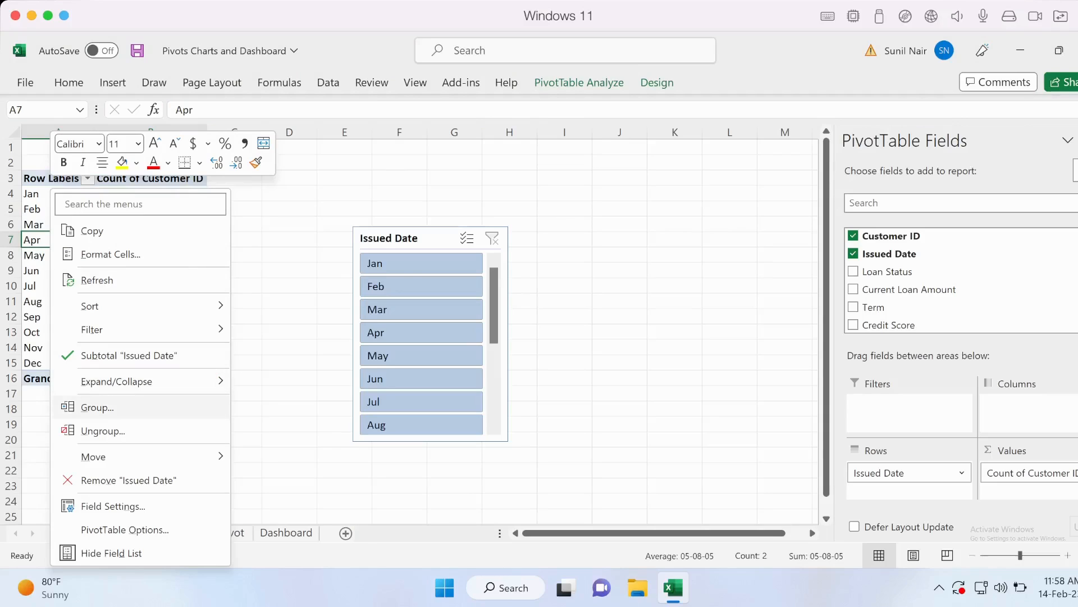
{"action": "left_click", "coordinate": [98, 407]}
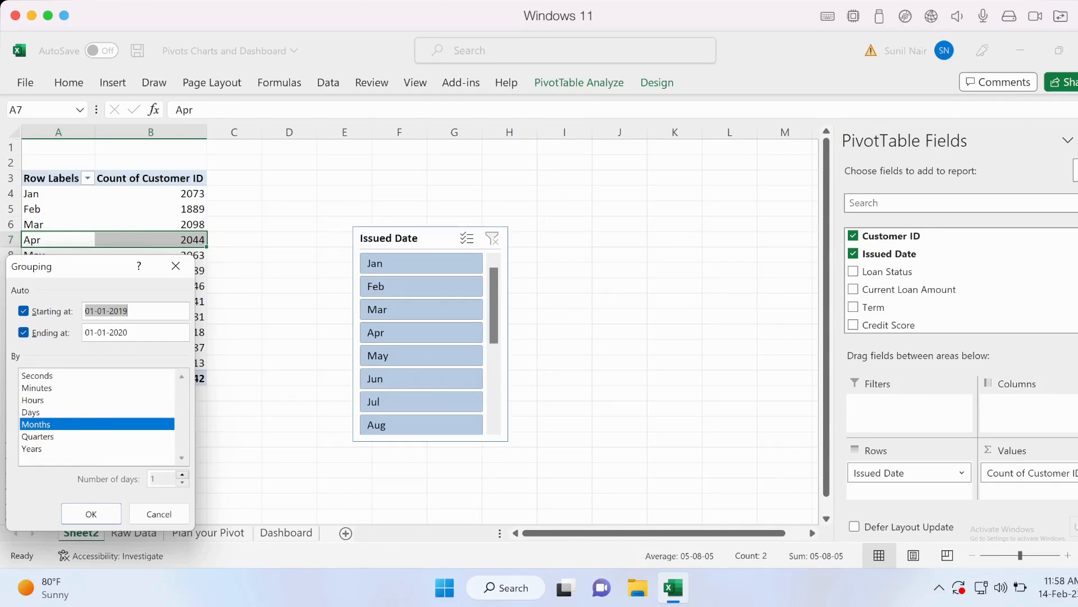
{"action": "left_click", "coordinate": [159, 513]}
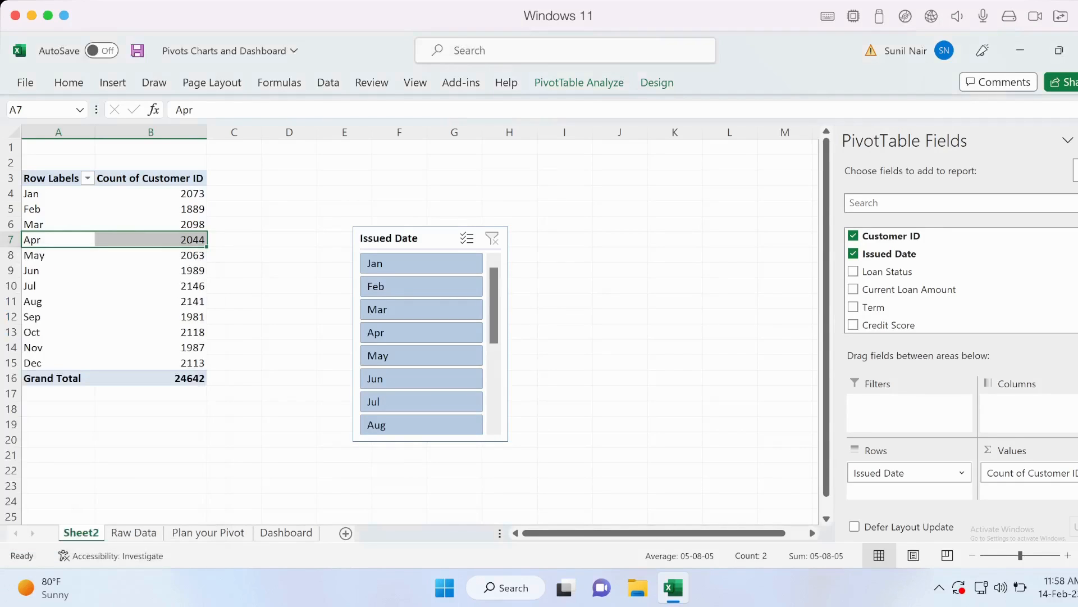
Copy the Issued Date slicer and paste it onto the Dashboard sheet
{"action": "left_click", "coordinate": [414, 238]}
{"action": "right_click", "coordinate": [414, 238]}
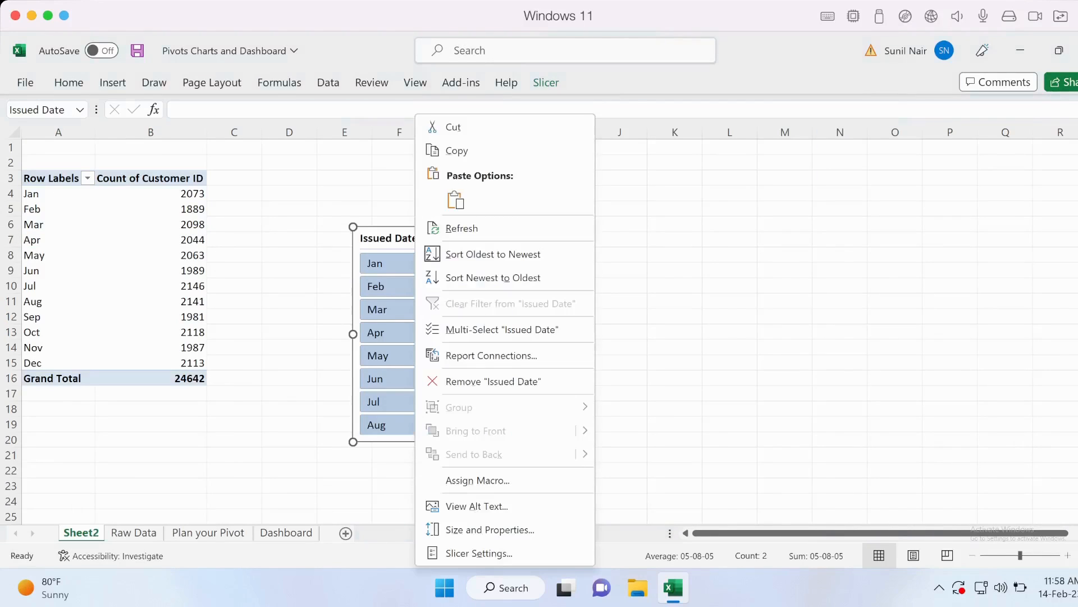
{"action": "key", "text": "Escape"}
{"action": "key", "text": "Escape"}
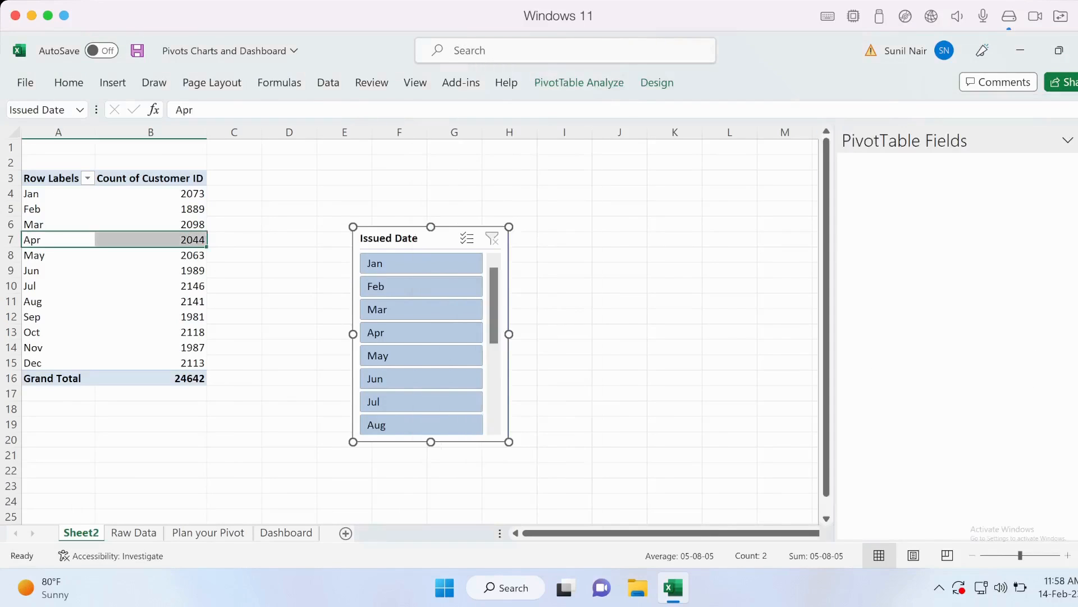
{"action": "left_click", "coordinate": [286, 532]}
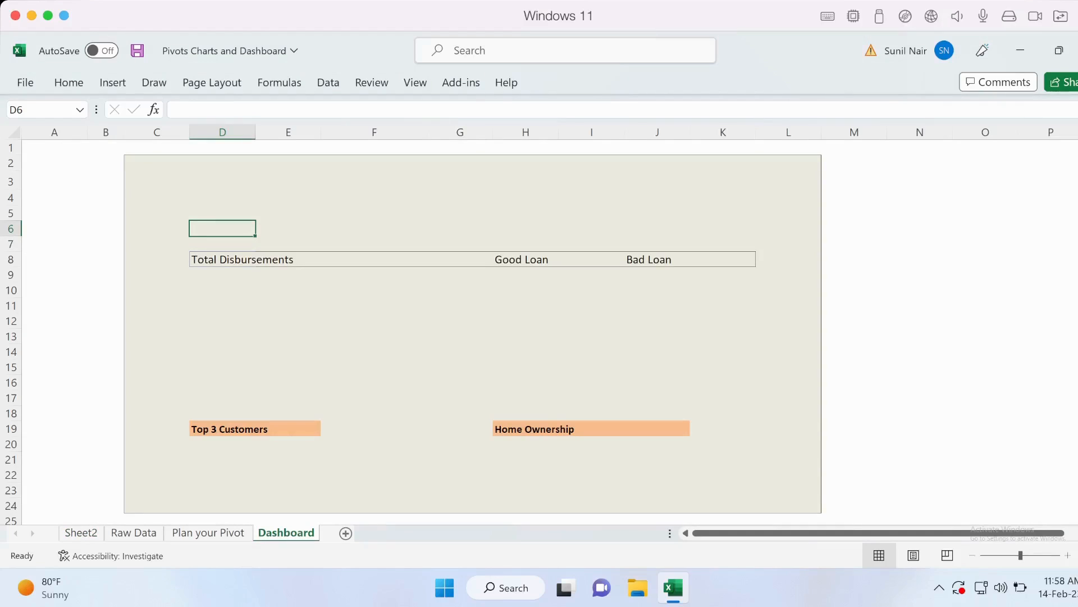
{"action": "key", "text": "ctrl+v"}
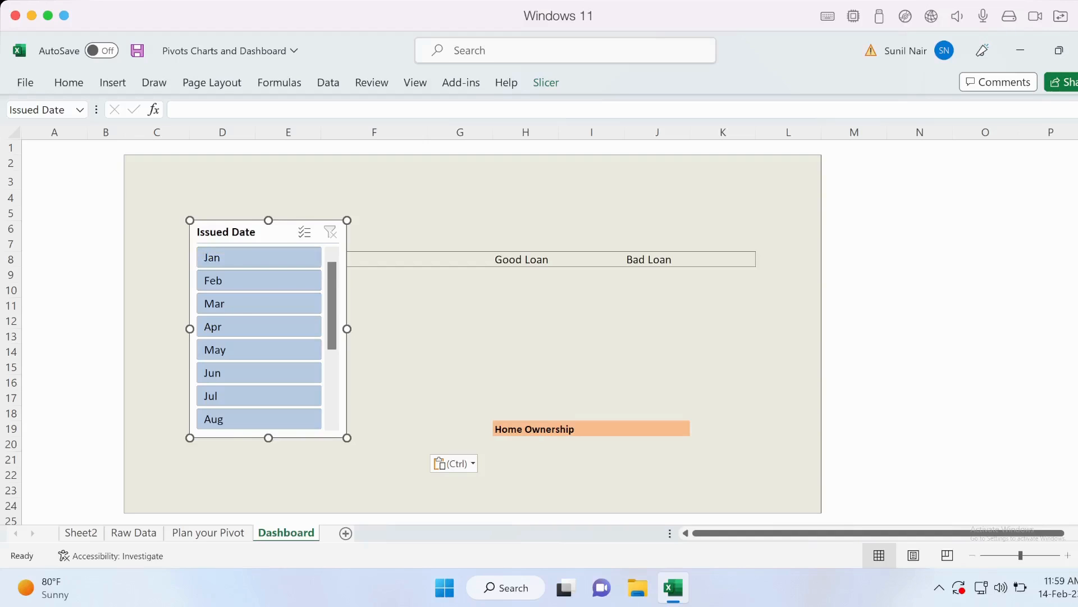
Resize the Issued Date slicer into a wide, short strip spanning the dashboard just above the Total Disbursements row
{"action": "left_click_drag", "start_coordinate": [347, 329], "coordinate": [759, 329]}
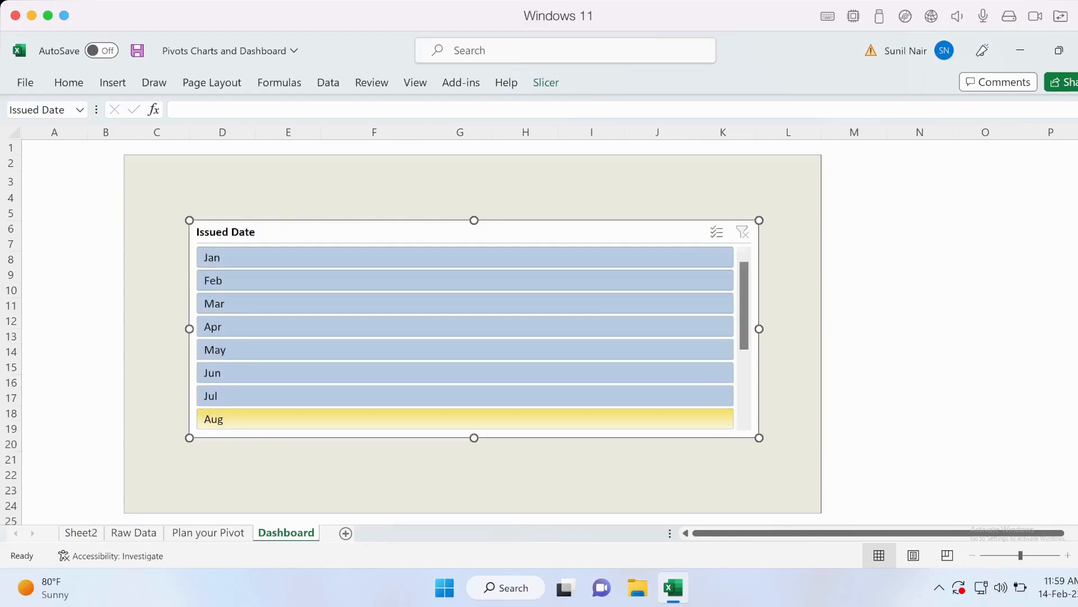
{"action": "left_click_drag", "start_coordinate": [474, 369], "coordinate": [474, 274]}
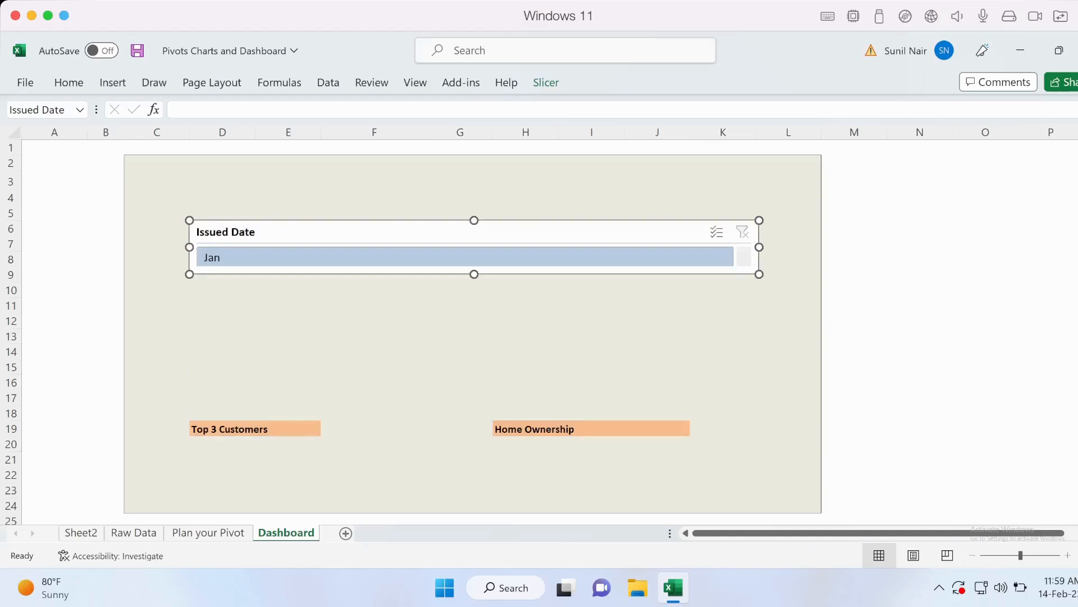
{"action": "left_click_drag", "start_coordinate": [474, 220], "coordinate": [474, 208]}
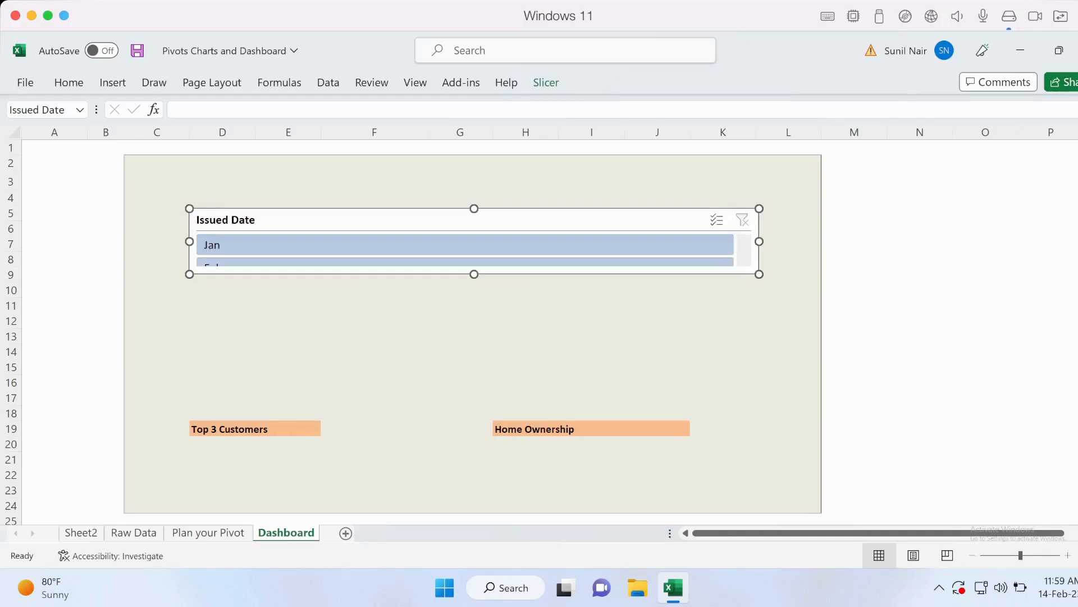
{"action": "left_click_drag", "start_coordinate": [474, 274], "coordinate": [474, 246]}
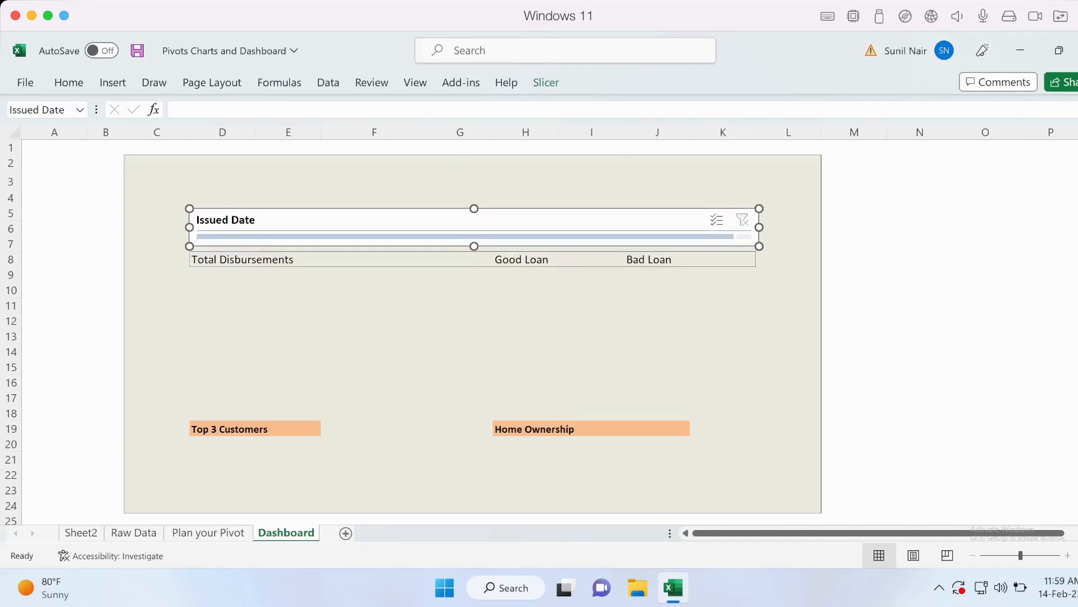
{"action": "left_click_drag", "start_coordinate": [474, 208], "coordinate": [474, 196]}
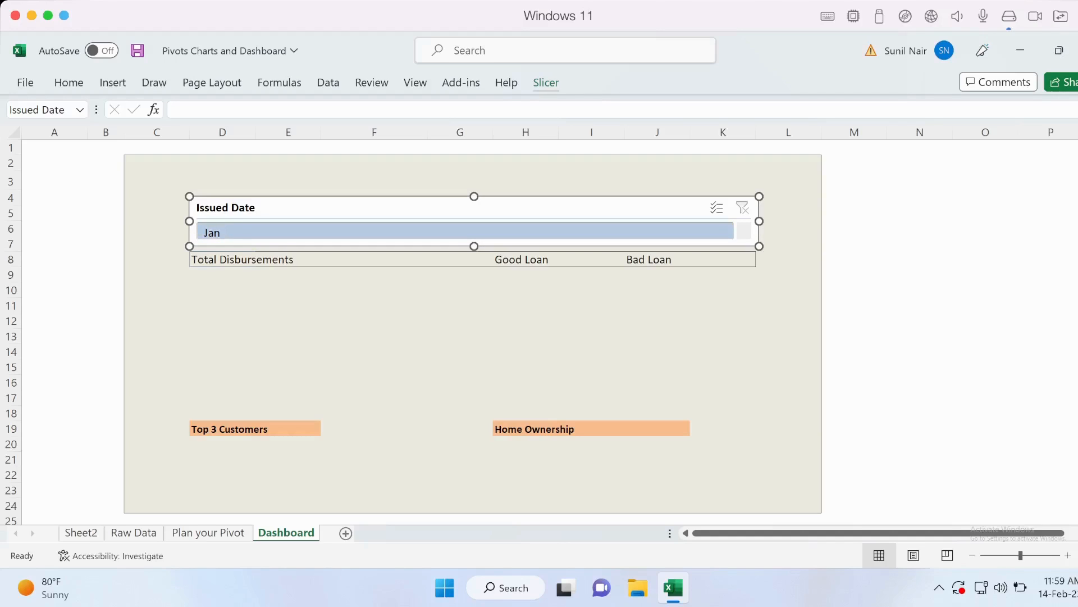
Set the Issued Date slicer to 12 button columns so the months sit in one row, and slightly raise its top edge
{"action": "left_click", "coordinate": [546, 83]}
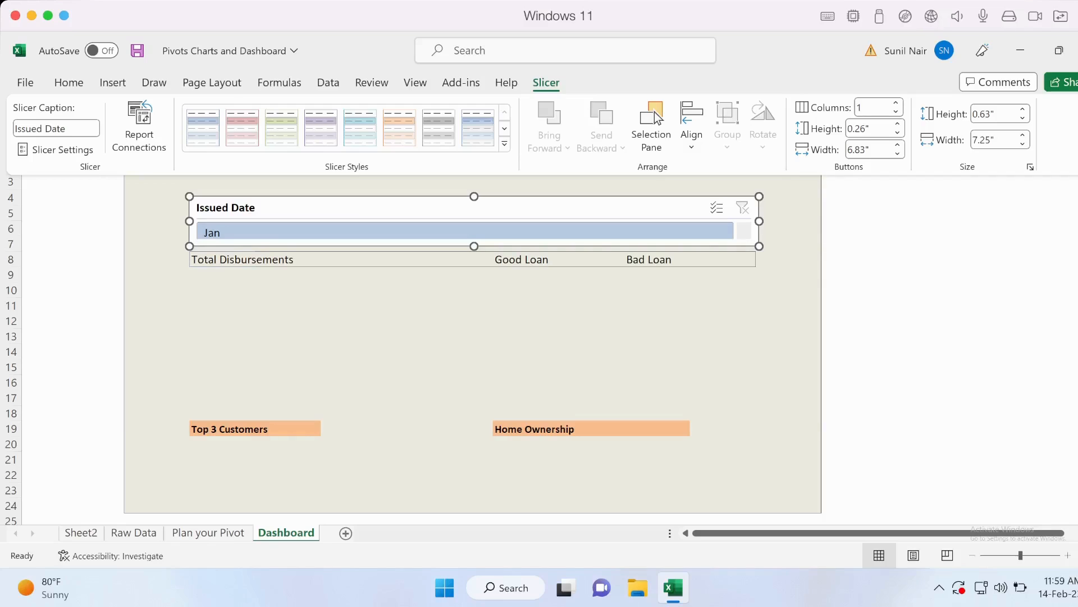
{"action": "left_click", "coordinate": [891, 106]}
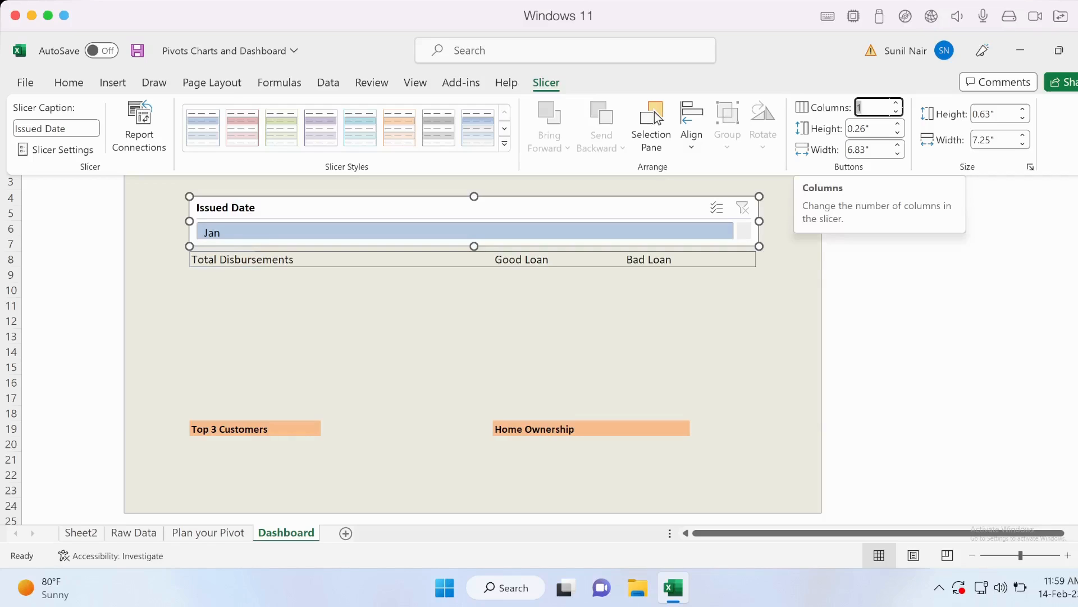
{"action": "type", "text": "12"}
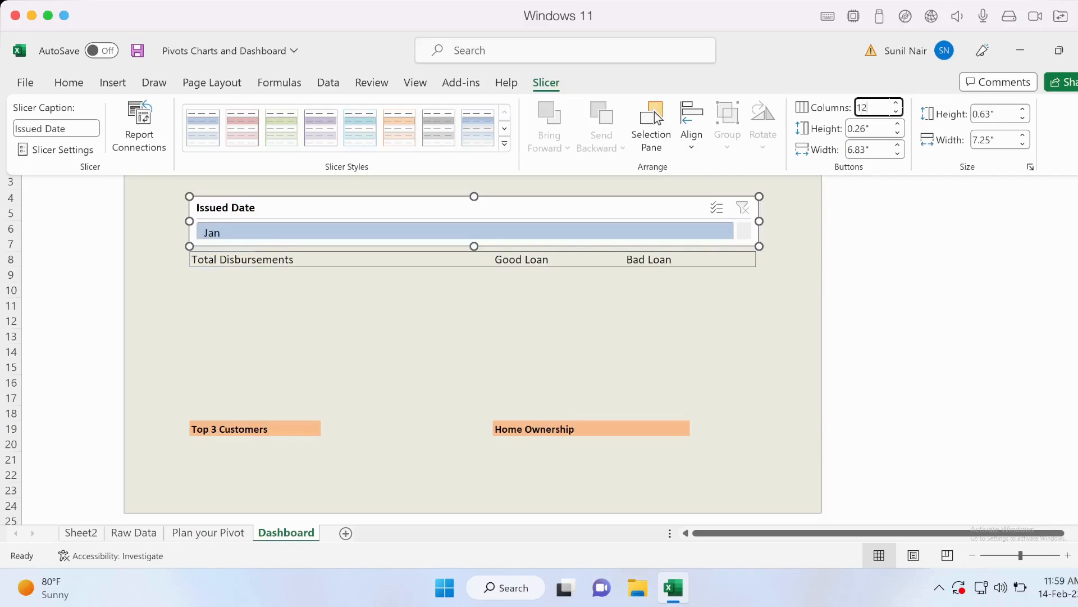
{"action": "key", "text": "Return"}
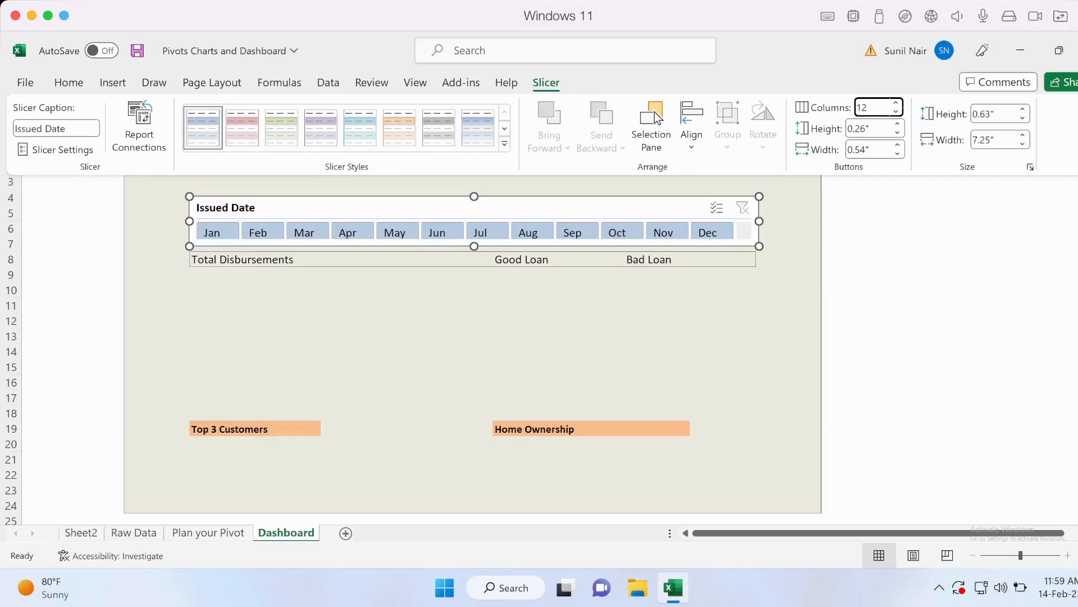
{"action": "key", "text": "Escape"}
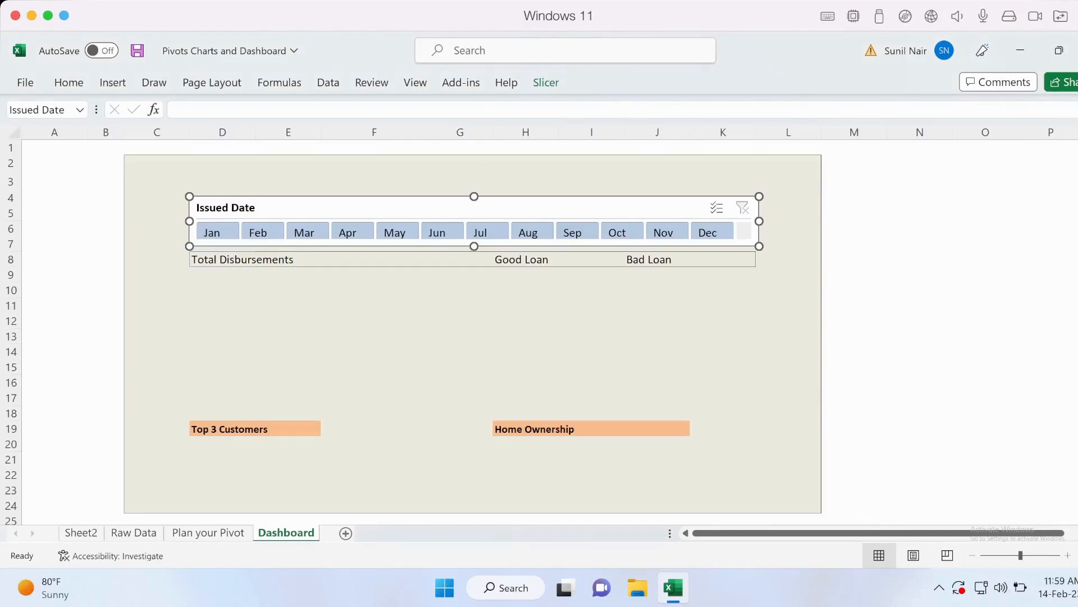
{"action": "left_click_drag", "start_coordinate": [474, 196], "coordinate": [474, 192]}
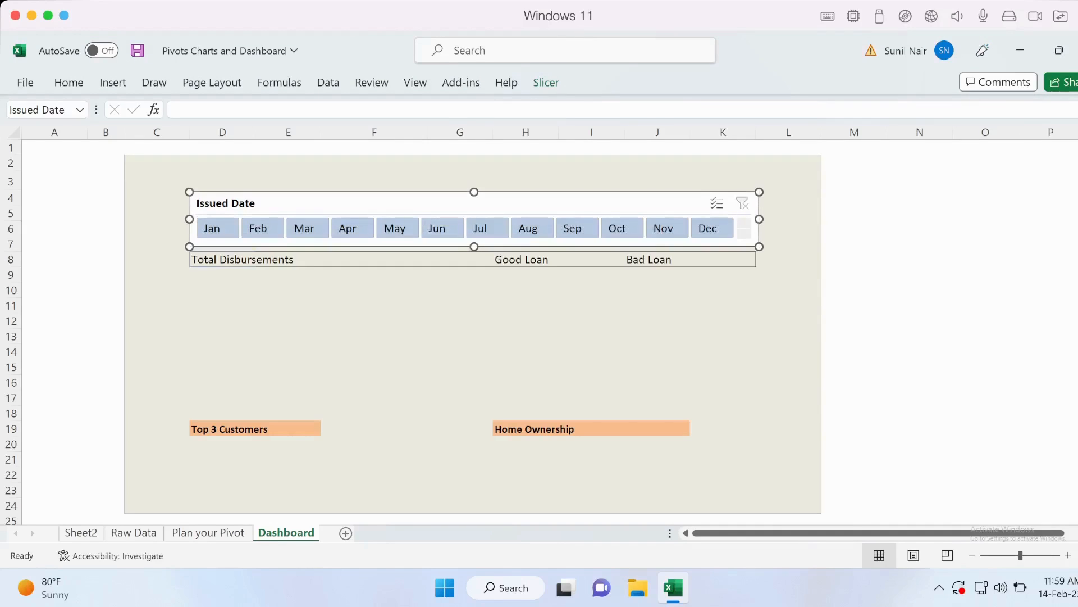
Select the months Jan through Apr in the Issued Date slicer
{"action": "left_click", "coordinate": [222, 275]}
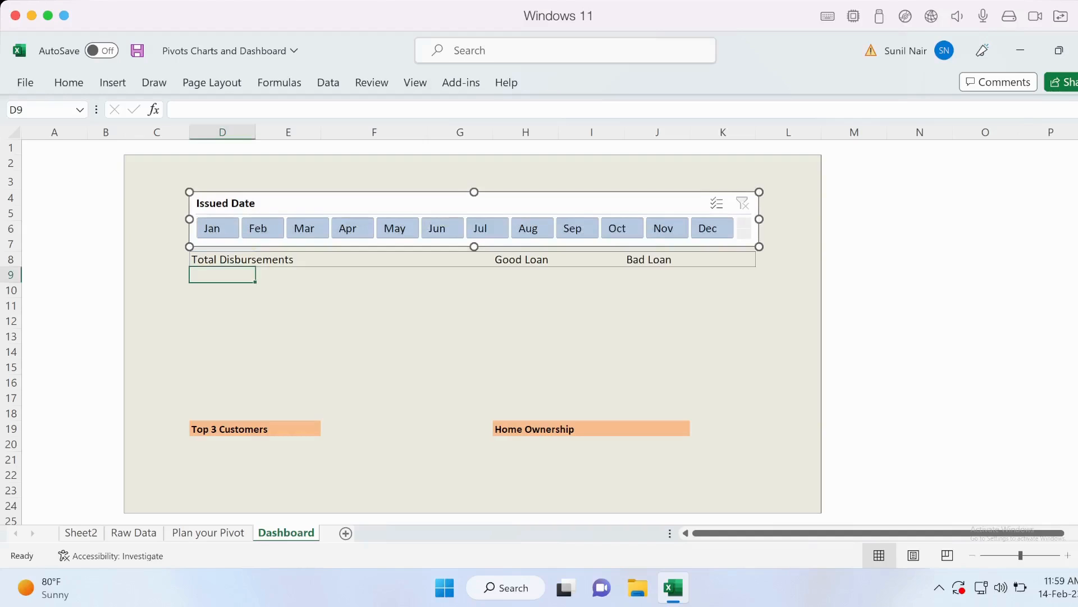
{"action": "left_click_drag", "start_coordinate": [217, 228], "coordinate": [307, 228]}
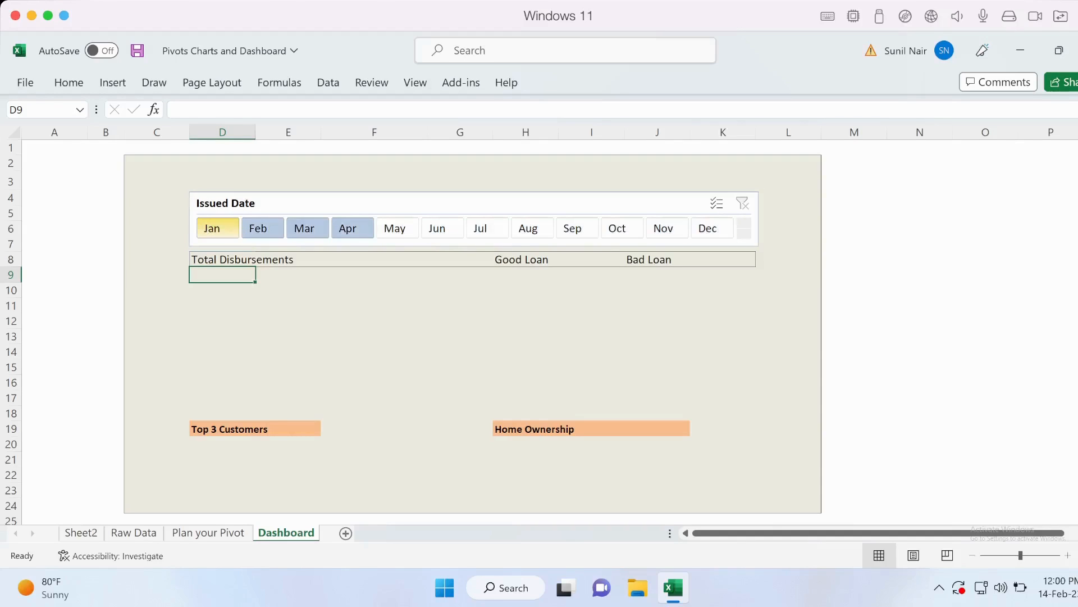